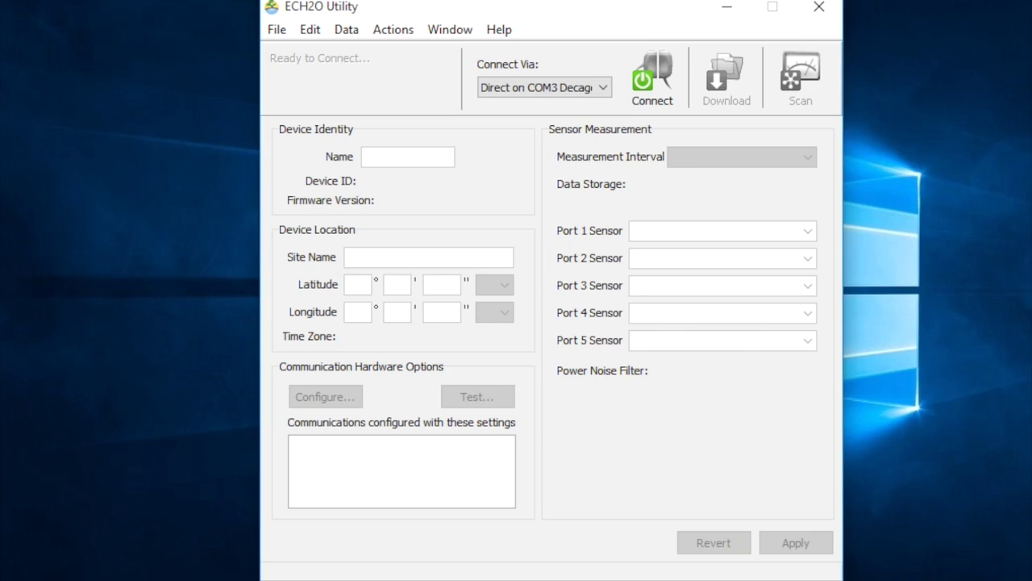
- Connect to the Em50G logger over COM3, loading firmware Em50 2.21 and its four port sensors
mouse_move(494, 580)
left_click(652, 77)
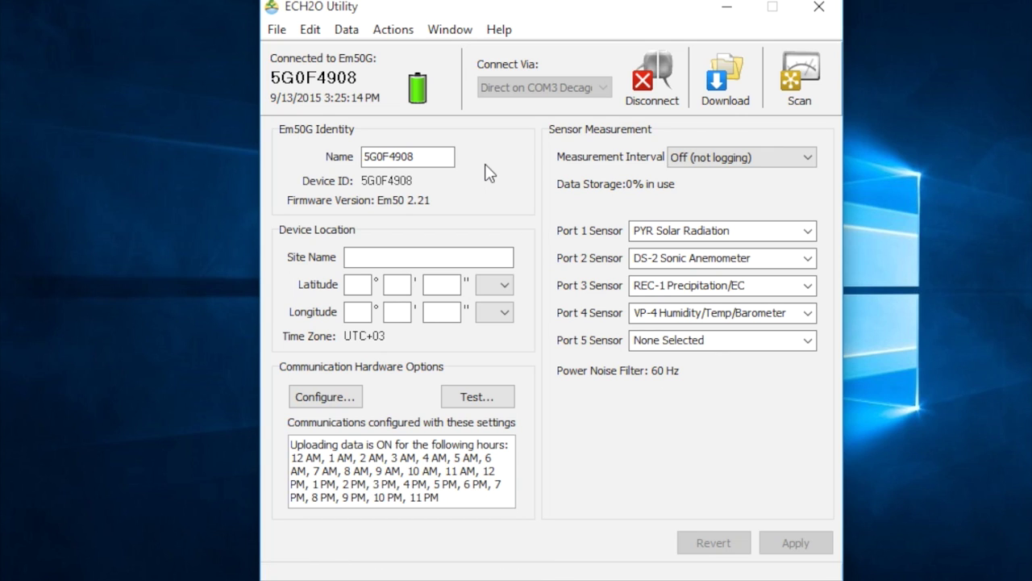
left_click(435, 156)
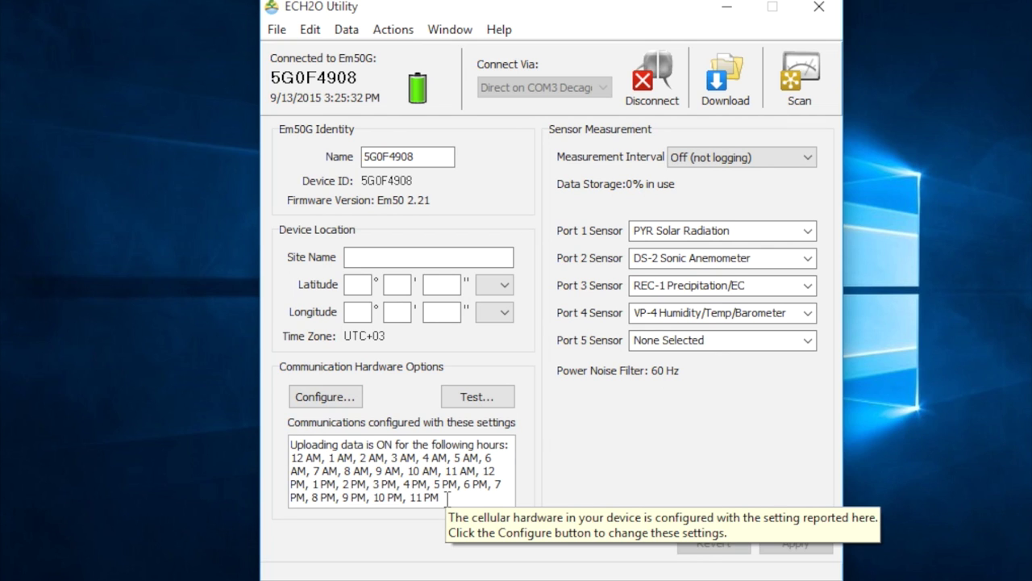
- Run the cellular communication test until it rates Excellent with signal strength 31, then close it
left_click(477, 396)
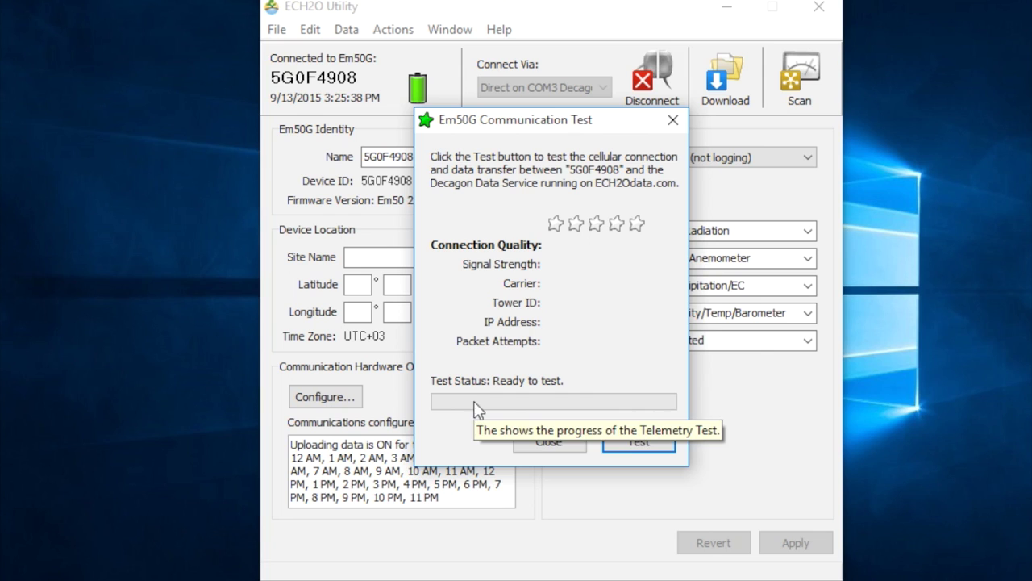
left_click(668, 454)
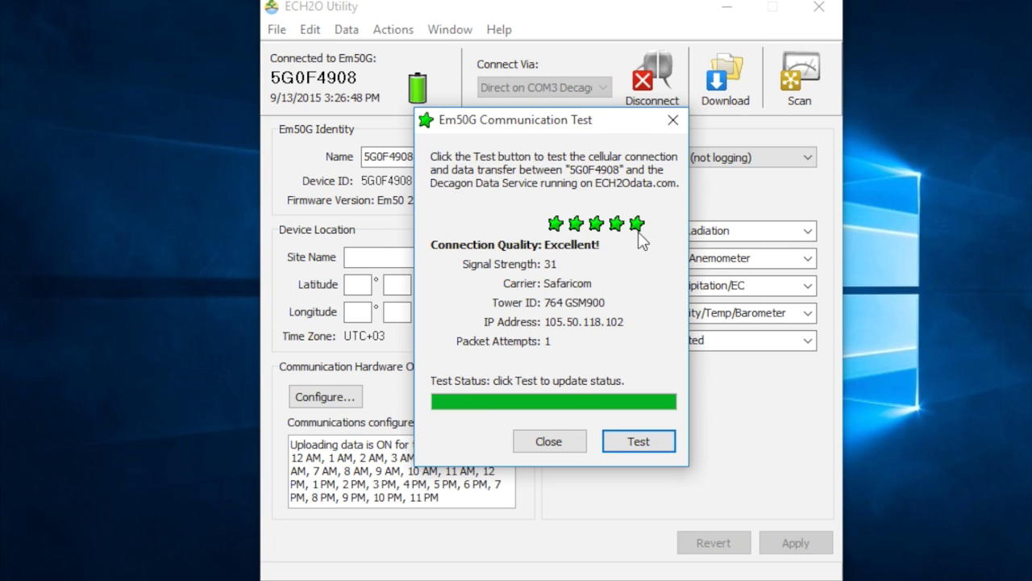
left_click(555, 443)
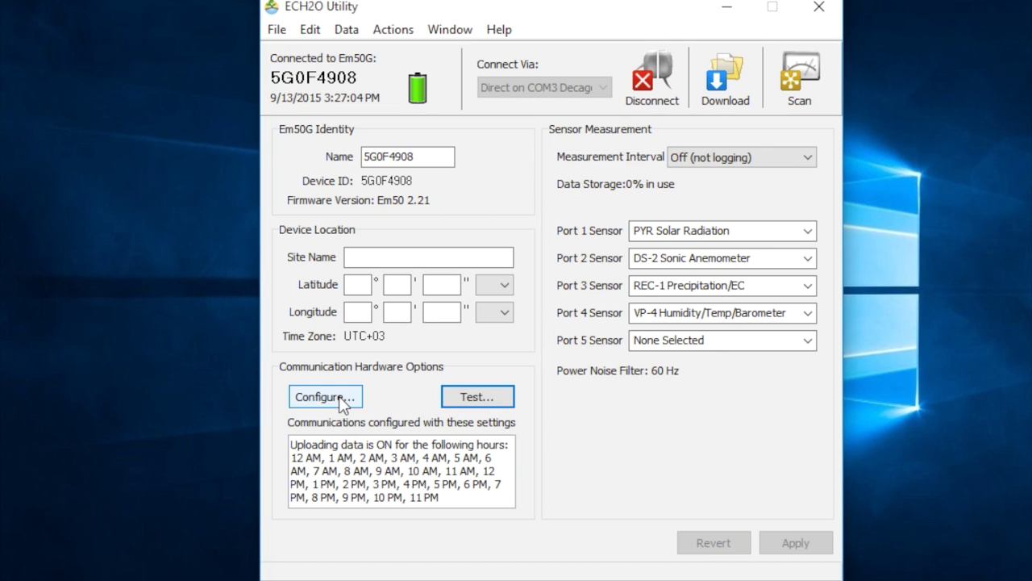
- In the upload settings, turn off uploads for 12, 2, 4, 6, 8 and 10 AM
left_click(343, 401)
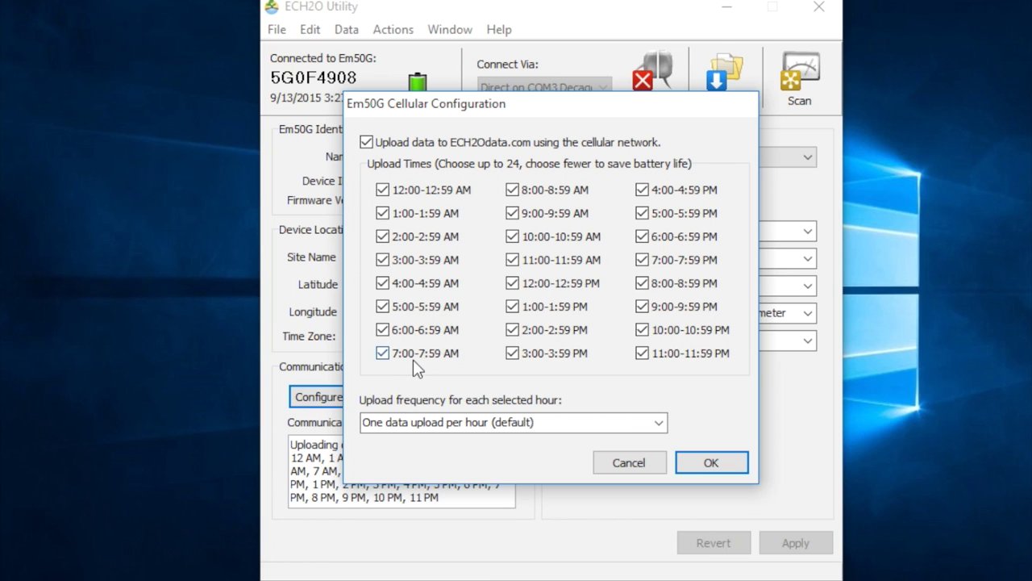
left_click(405, 192)
left_click(409, 236)
left_click(409, 283)
left_click(409, 330)
left_click(554, 191)
left_click(554, 236)
- Turn off uploads for 12, 2, 4, 6, 8 and 10 PM and save the schedule
left_click(553, 282)
left_click(548, 330)
left_click(682, 190)
left_click(674, 238)
left_click(669, 282)
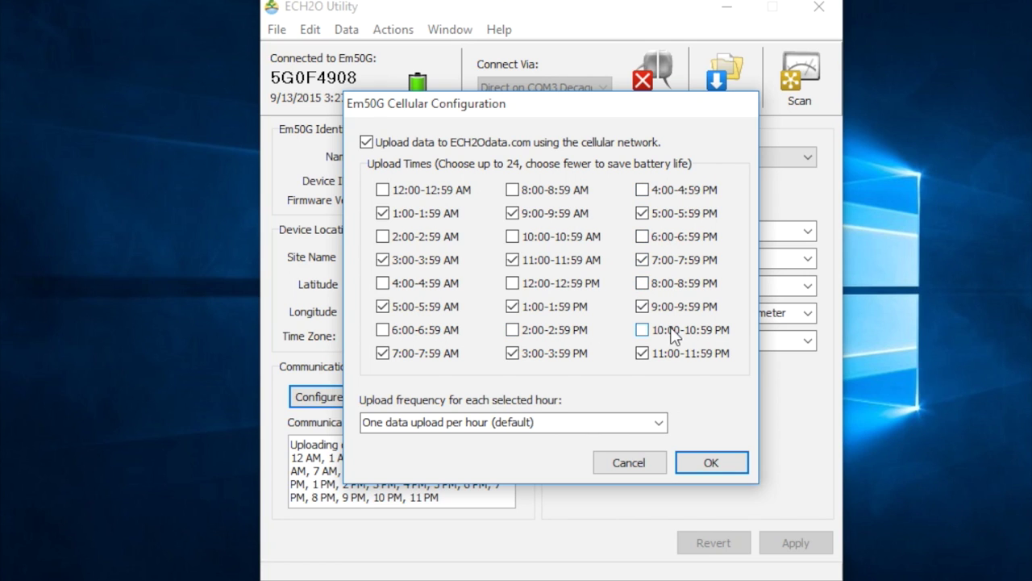
left_click(672, 330)
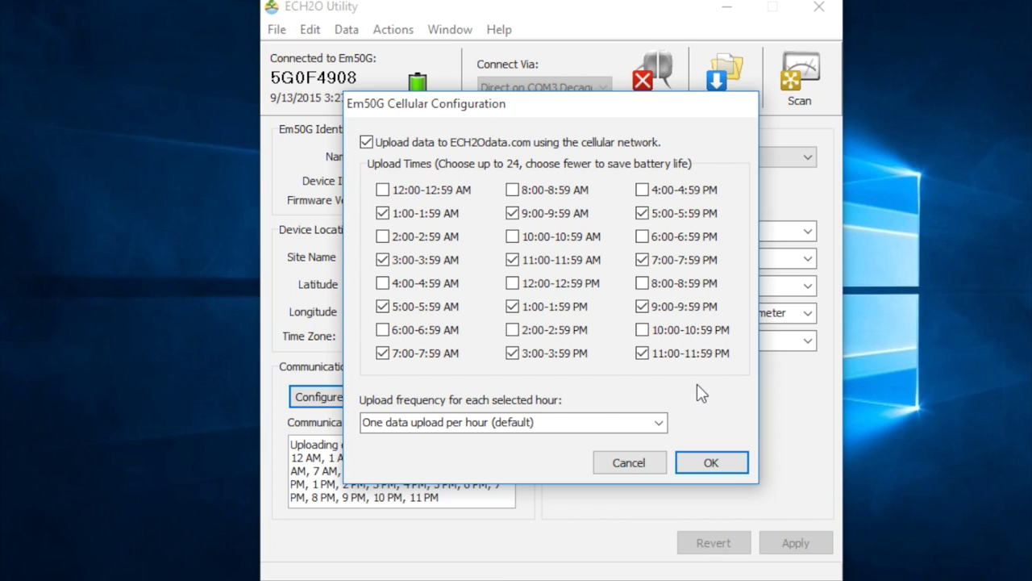
left_click(708, 463)
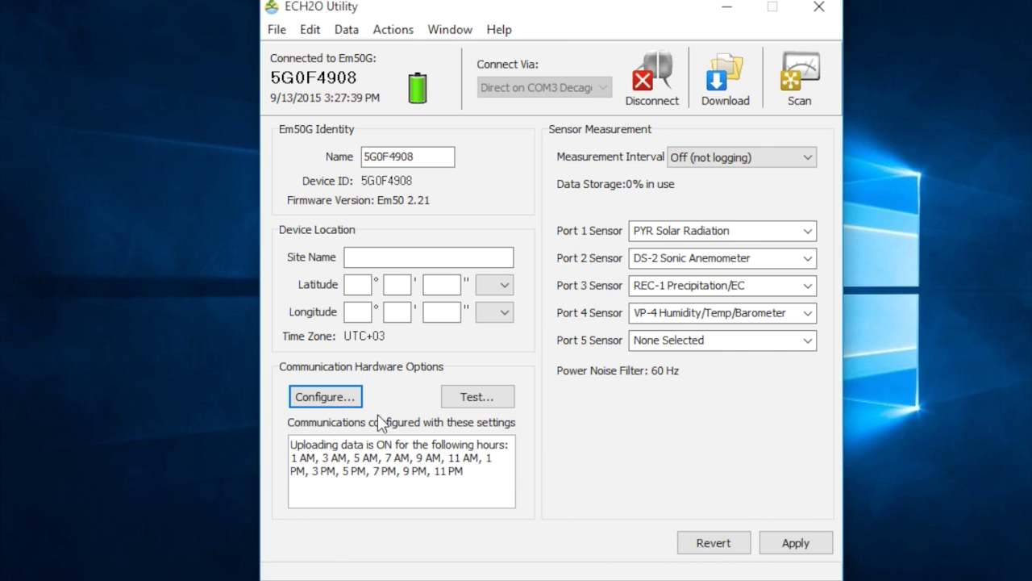
left_click(339, 397)
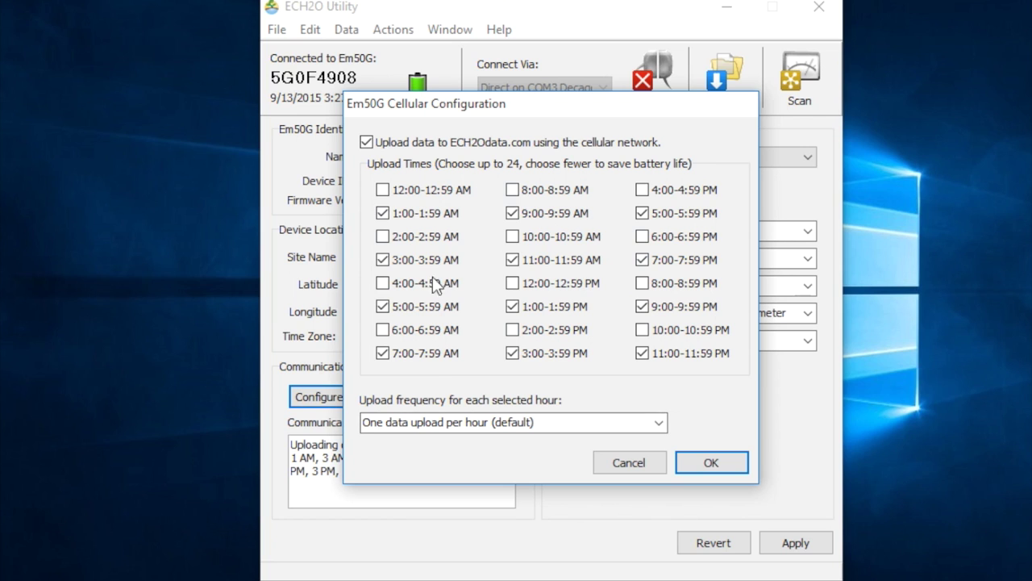
left_click(660, 427)
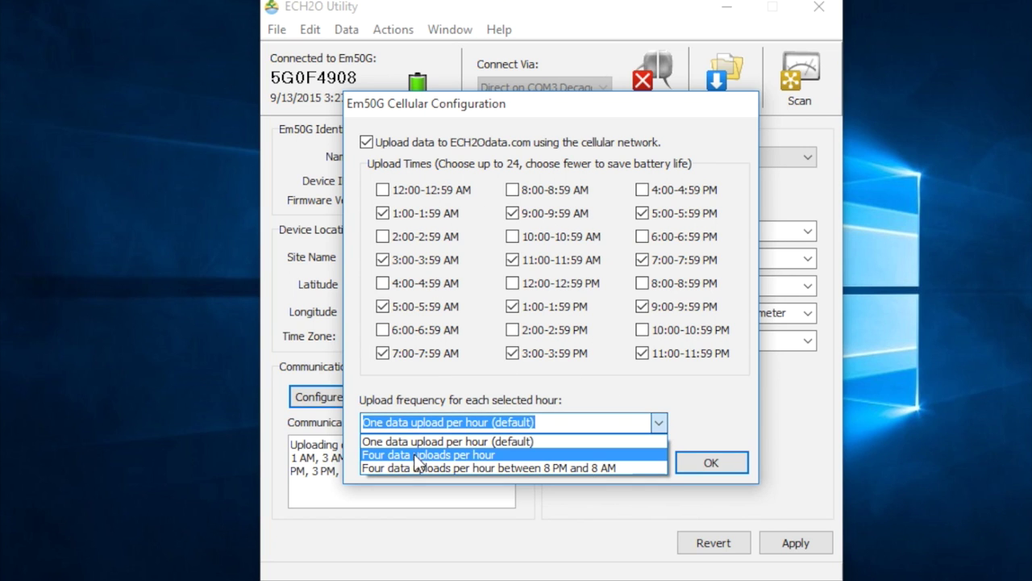
left_click(414, 455)
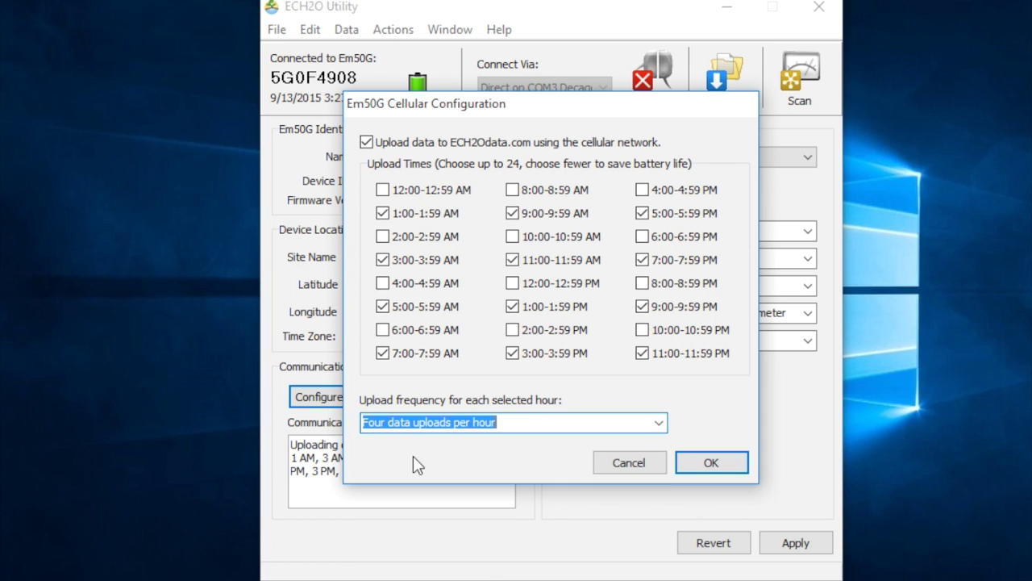
left_click(661, 424)
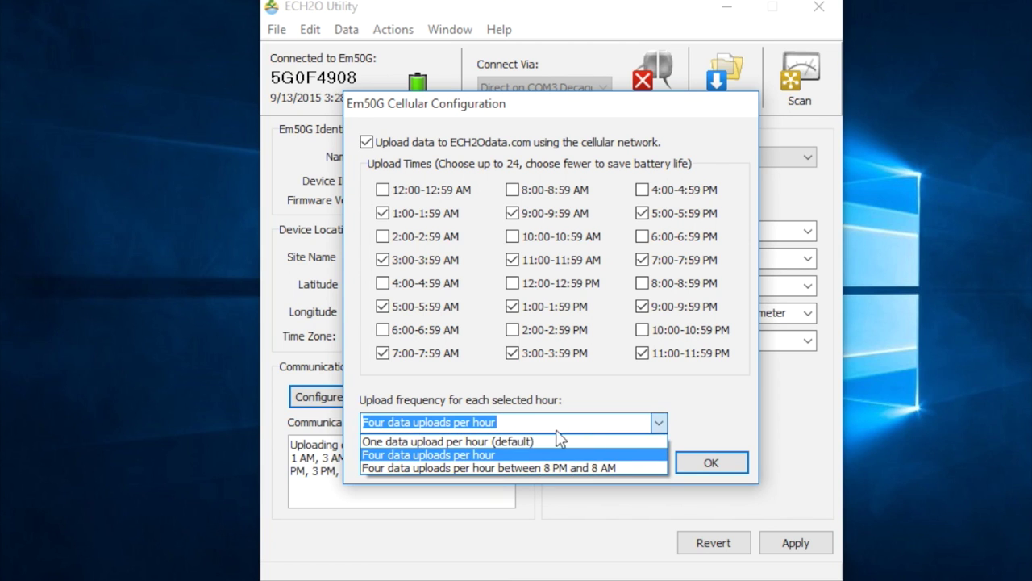
left_click(504, 440)
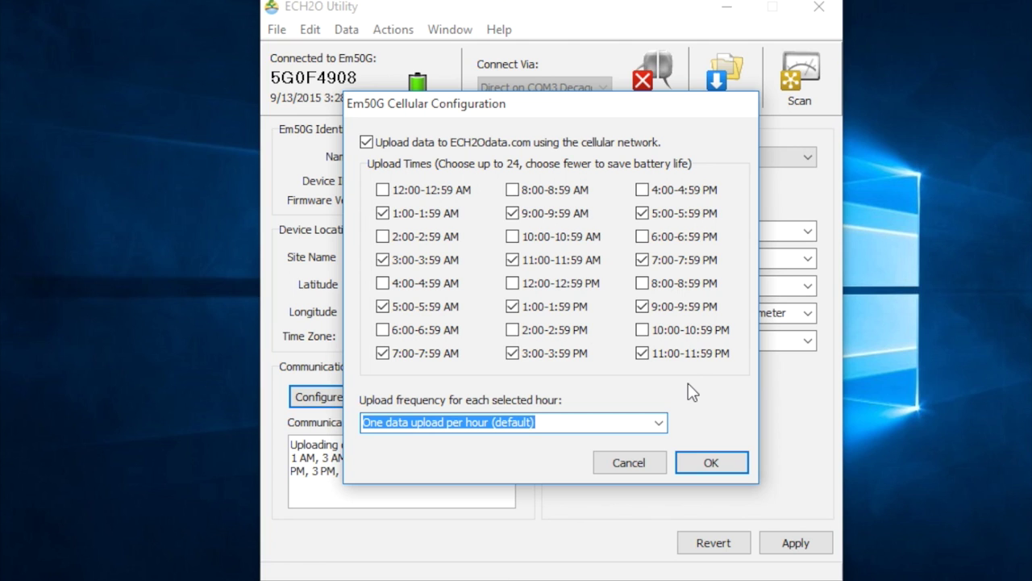
left_click(713, 465)
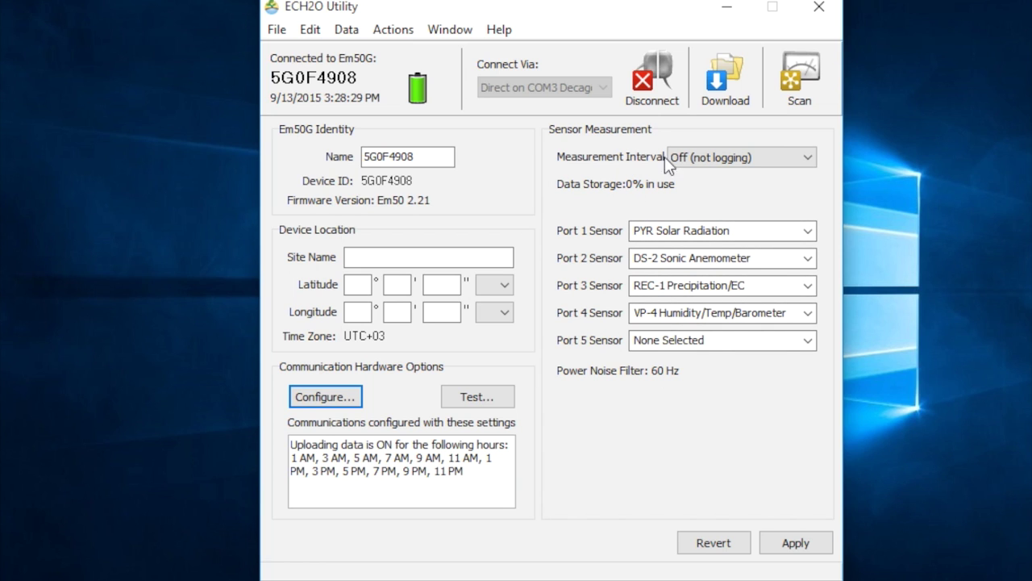
- Set the measurement interval to 5 minutes and apply the new settings to the Em50G logger
left_click(716, 158)
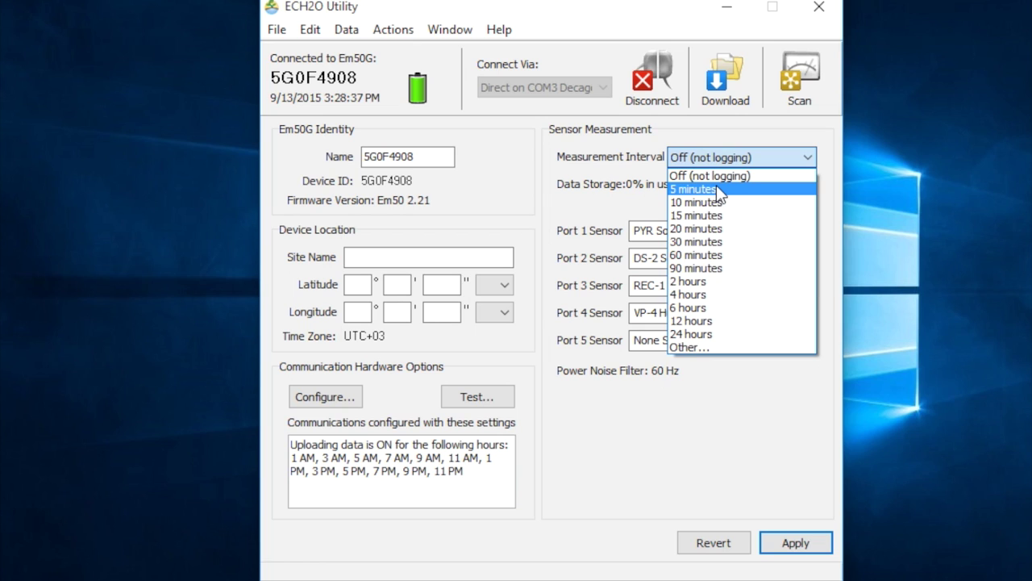
left_click(695, 189)
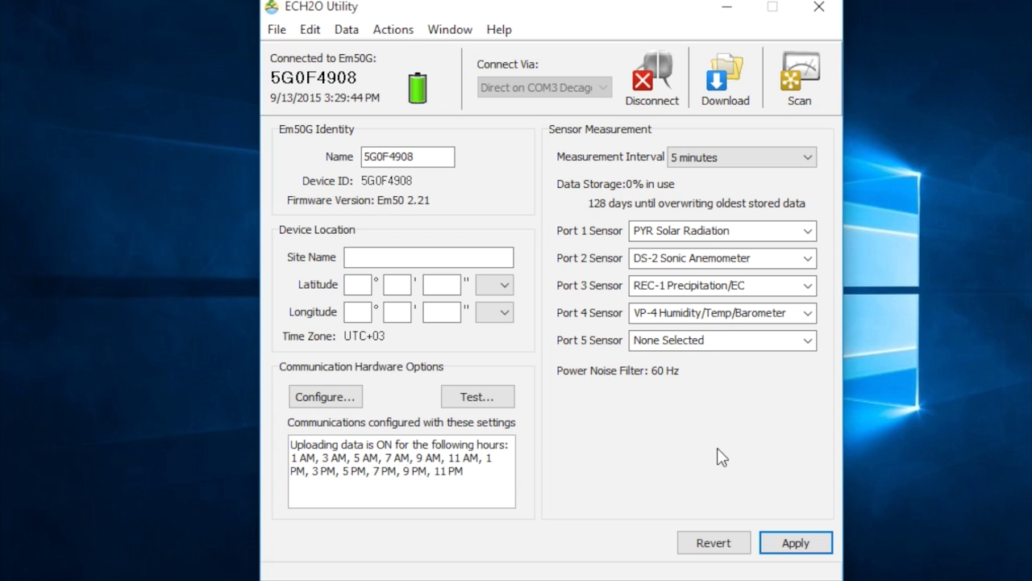
left_click(797, 542)
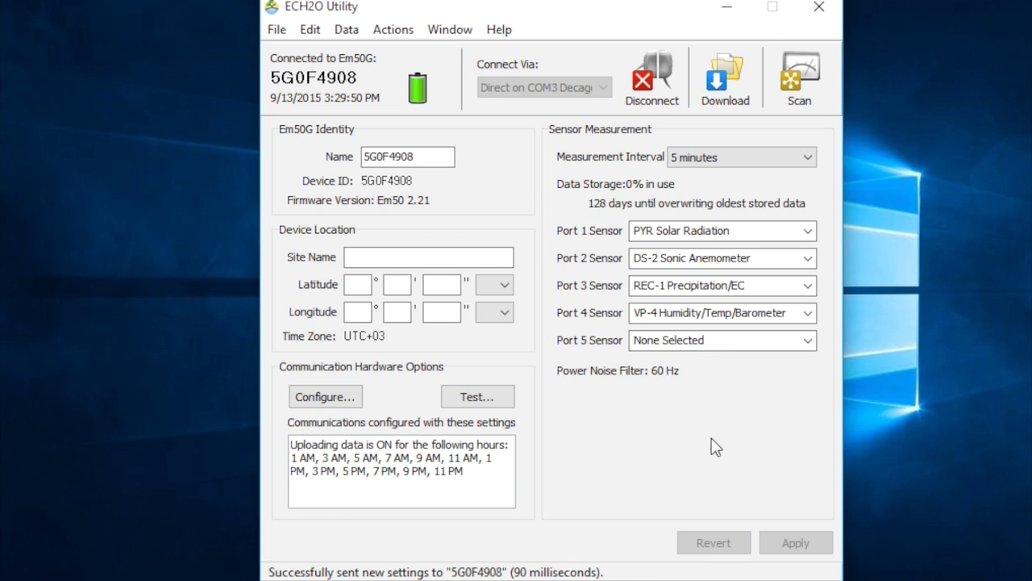
left_click(799, 90)
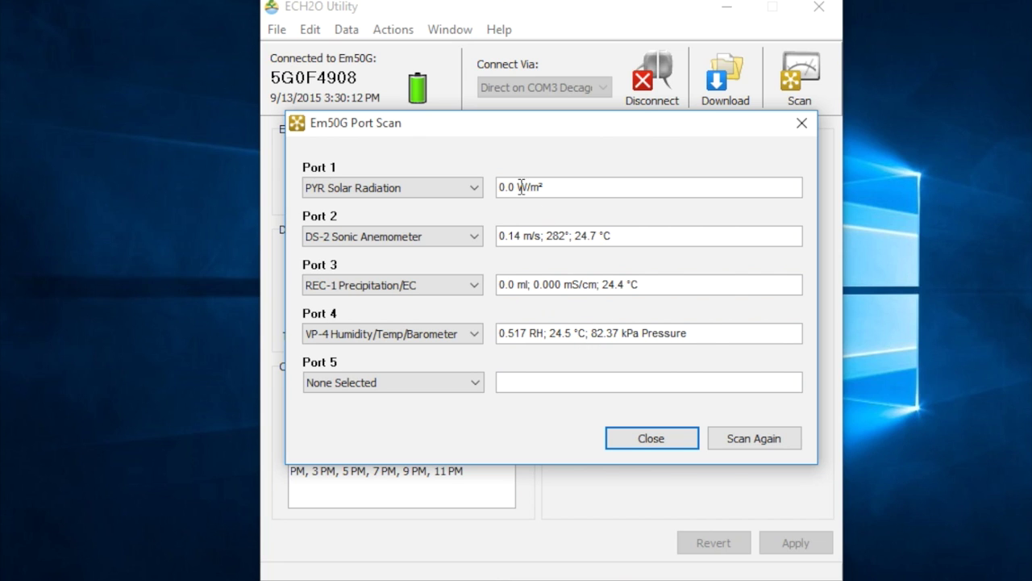
left_click(677, 440)
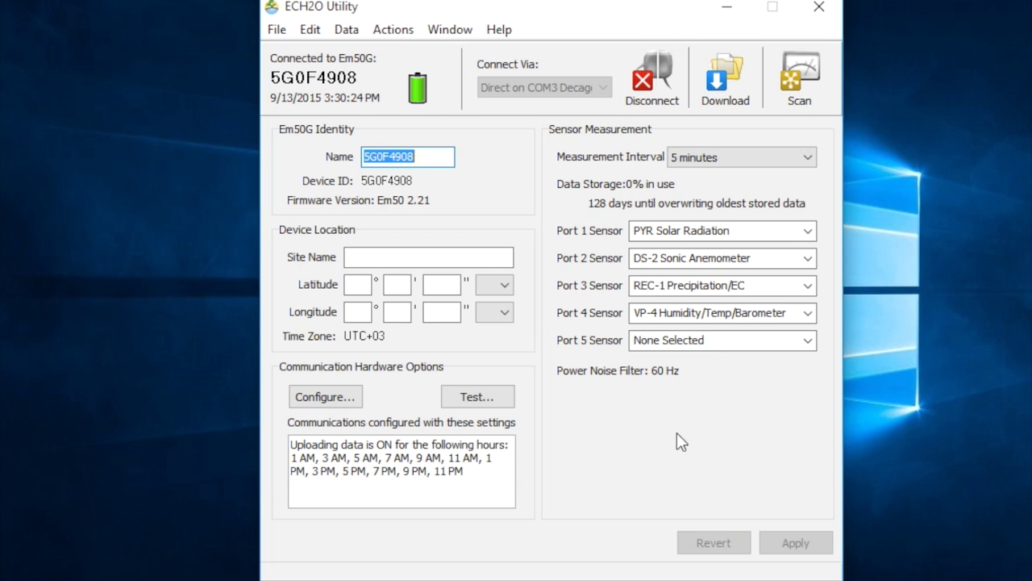
- Disconnect from the Em50G logger, clearing its device and sensor fields
left_click(655, 80)
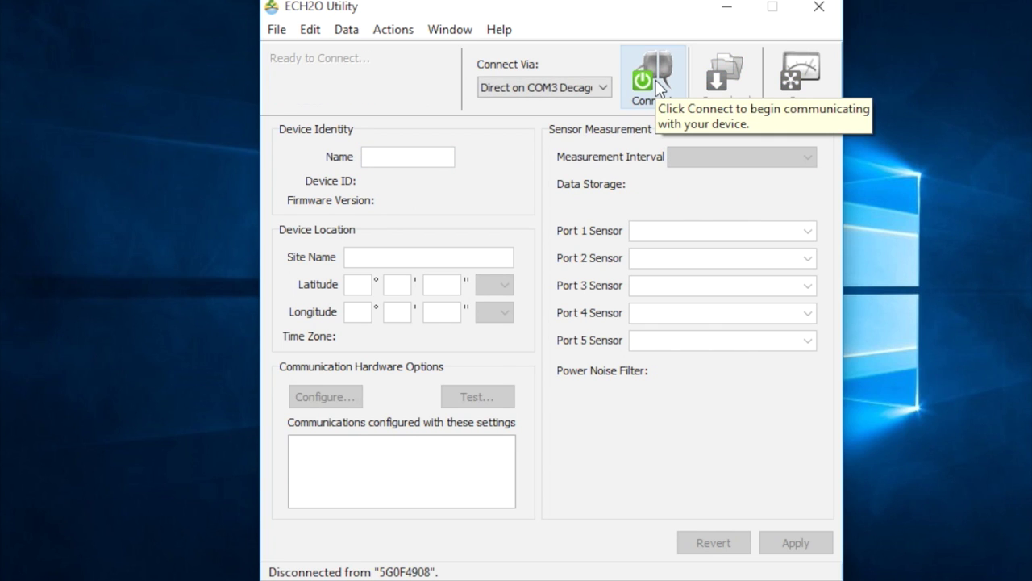